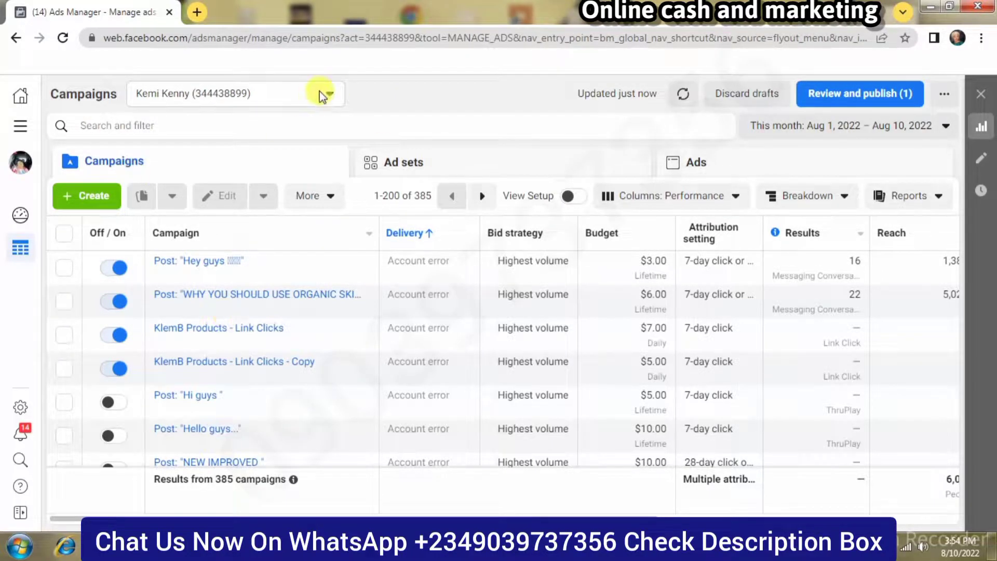
Check the ad account list without switching, then load business.facebook.com/settings in a new tab.
{"action": "left_click", "coordinate": [223, 95]}
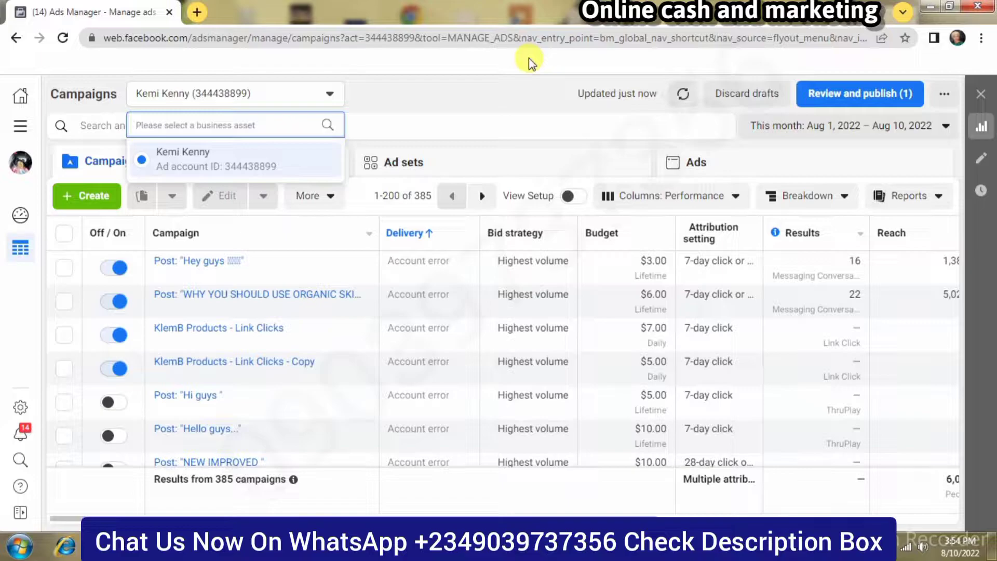
{"action": "left_click", "coordinate": [433, 89]}
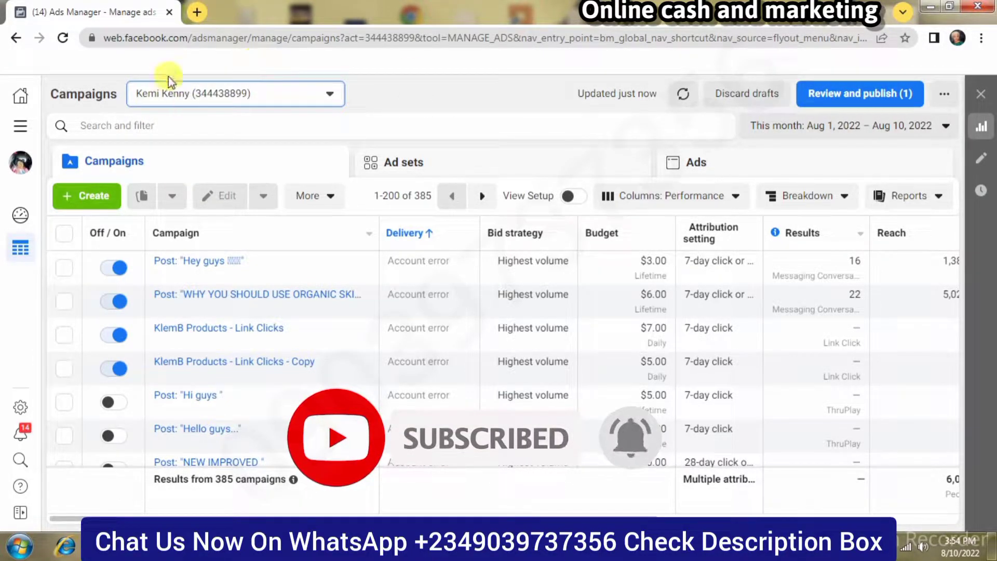
{"action": "left_click", "coordinate": [196, 16]}
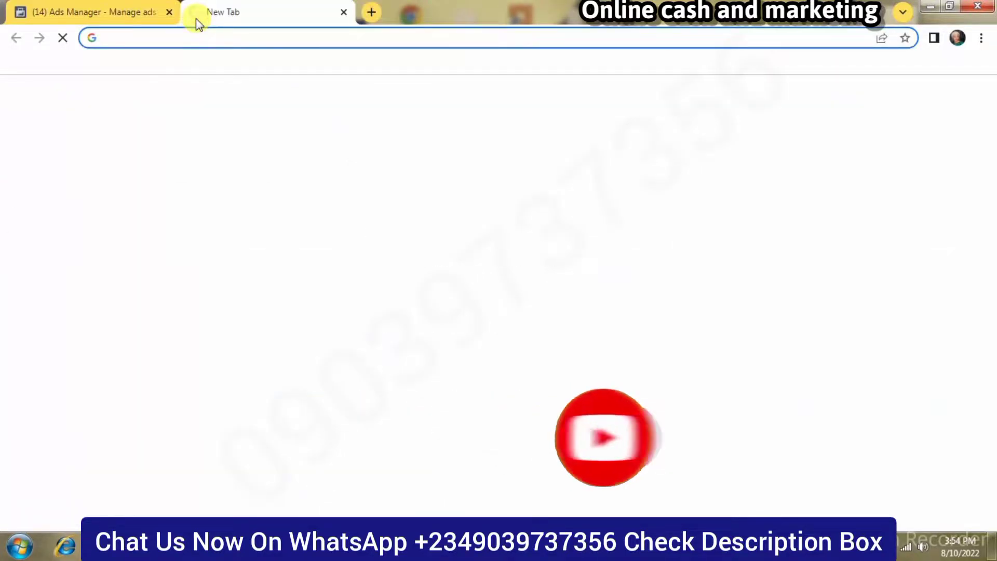
{"action": "type", "text": "bus"}
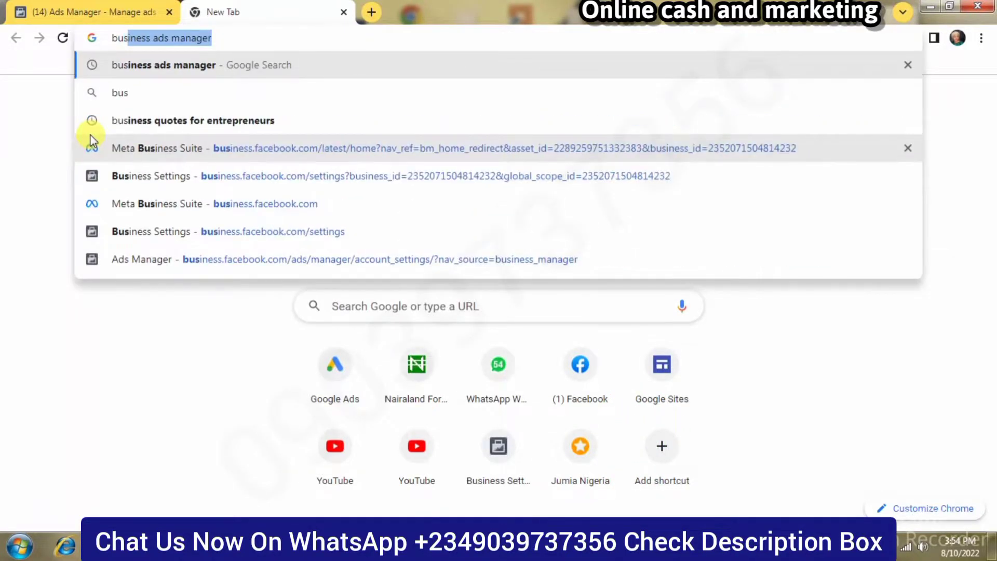
{"action": "type", "text": "ines"}
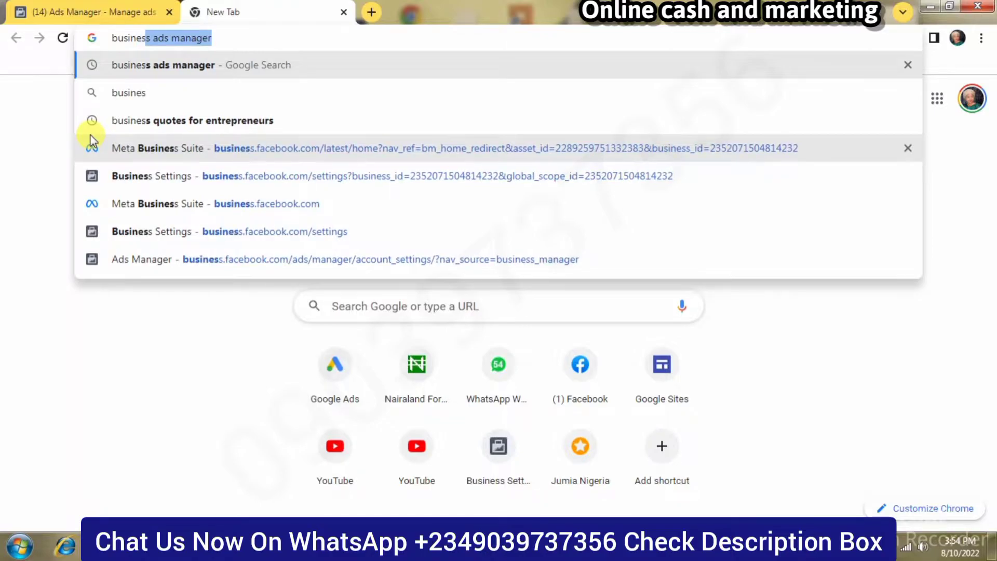
{"action": "type", "text": "s.fa"}
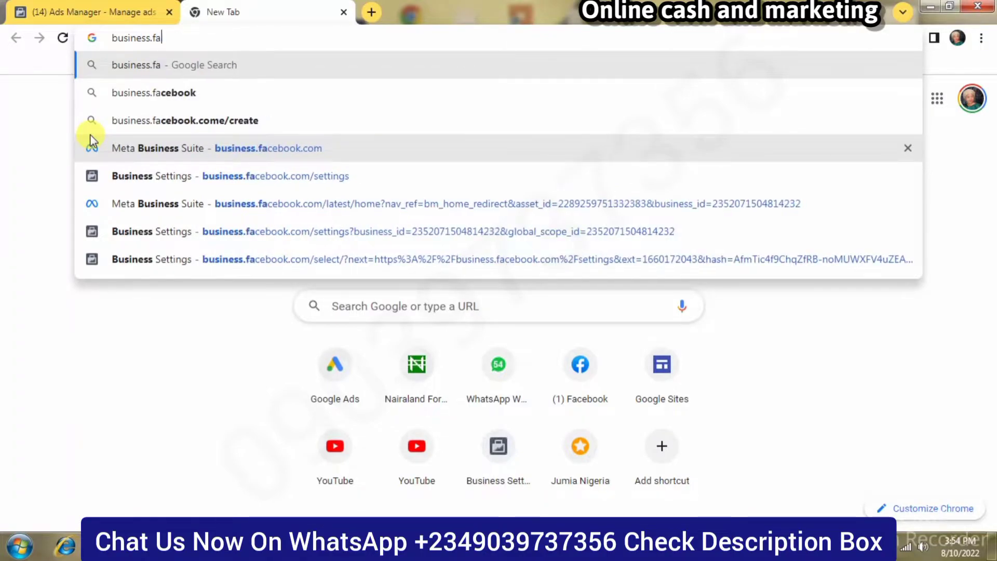
{"action": "type", "text": "ceboo"}
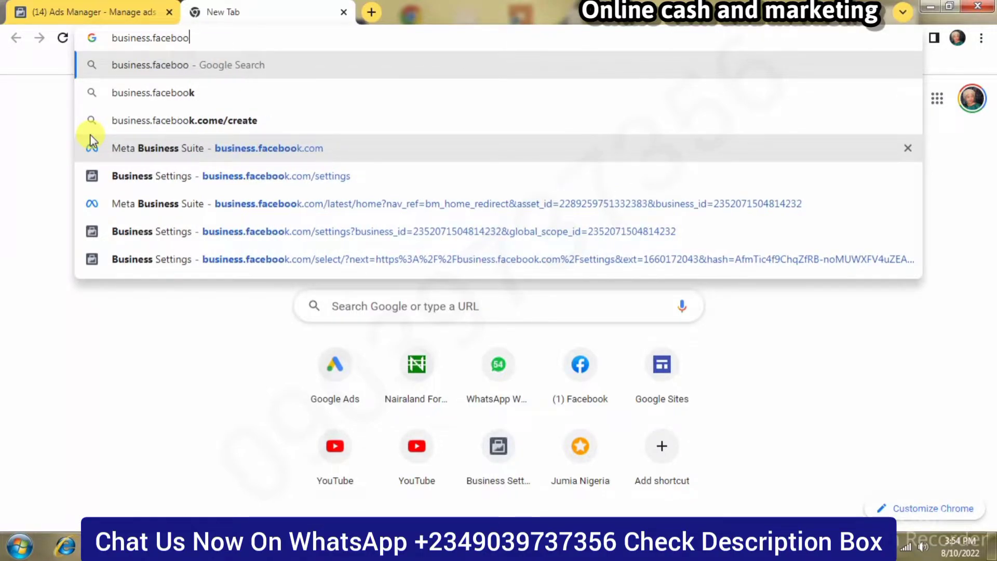
{"action": "type", "text": "k.co"}
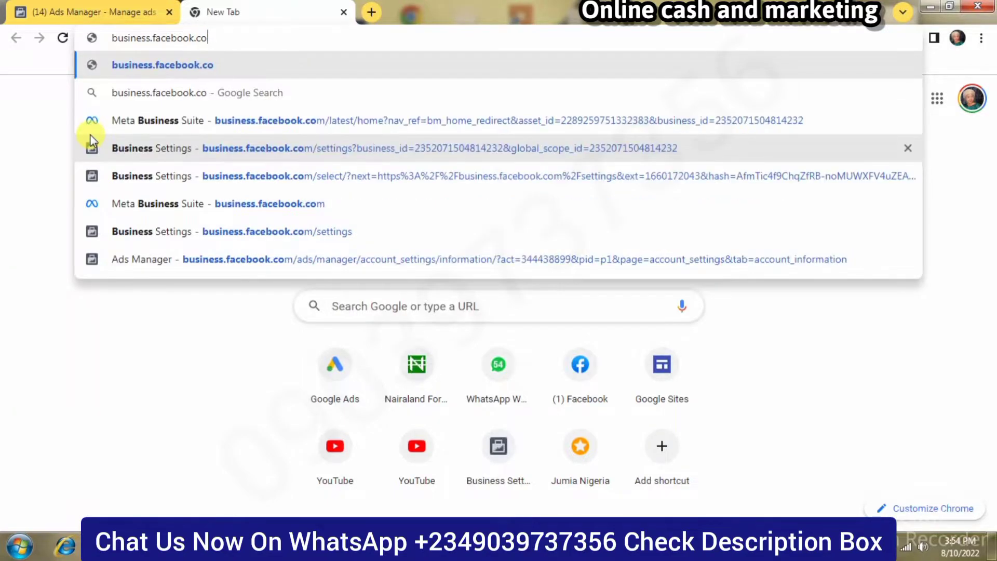
{"action": "type", "text": "m/se"}
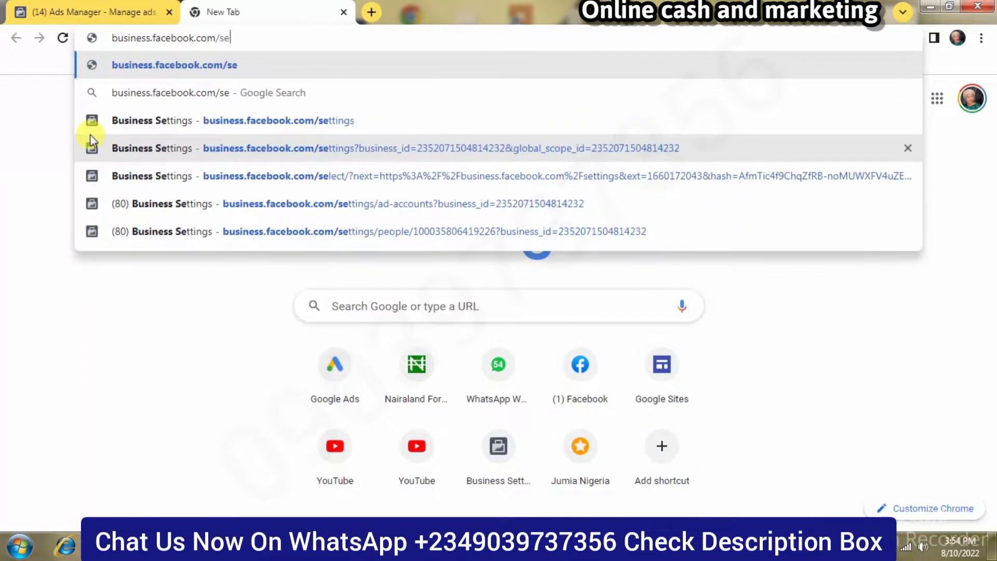
{"action": "type", "text": "ttings"}
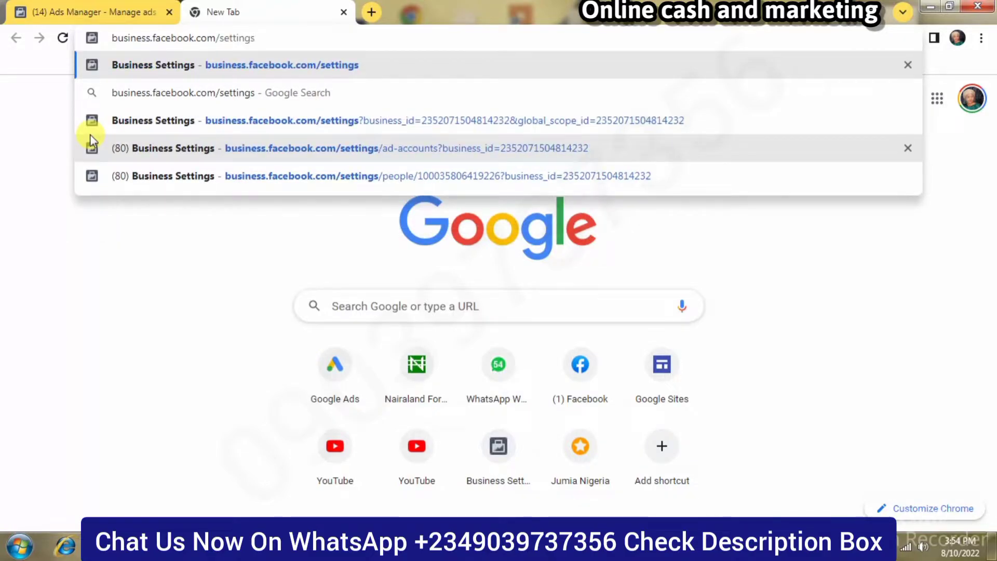
{"action": "key", "text": "Return"}
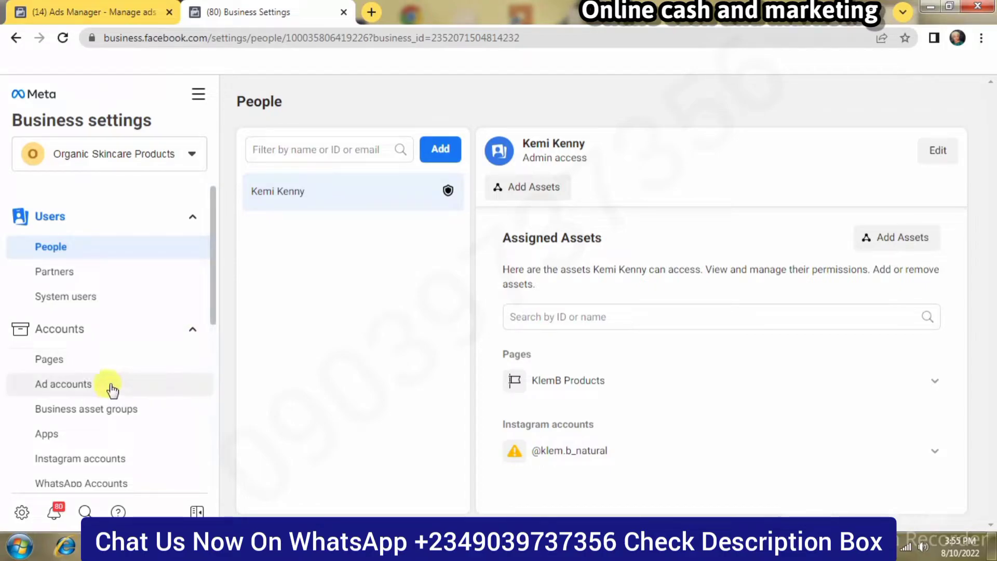
Go to Organic Skincare Products' Ad accounts page and show the options for adding one.
{"action": "left_click", "coordinate": [70, 385]}
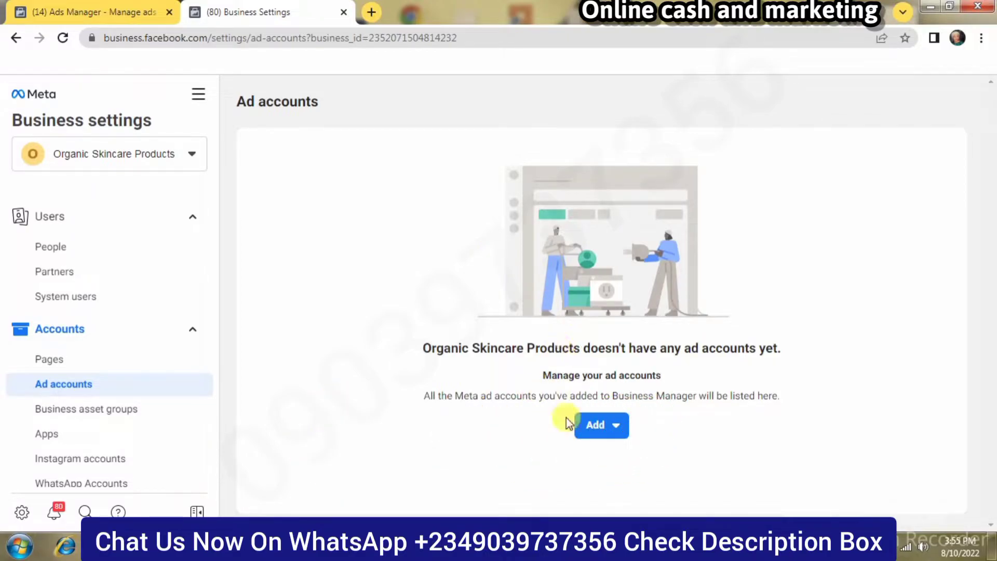
{"action": "left_click", "coordinate": [597, 425]}
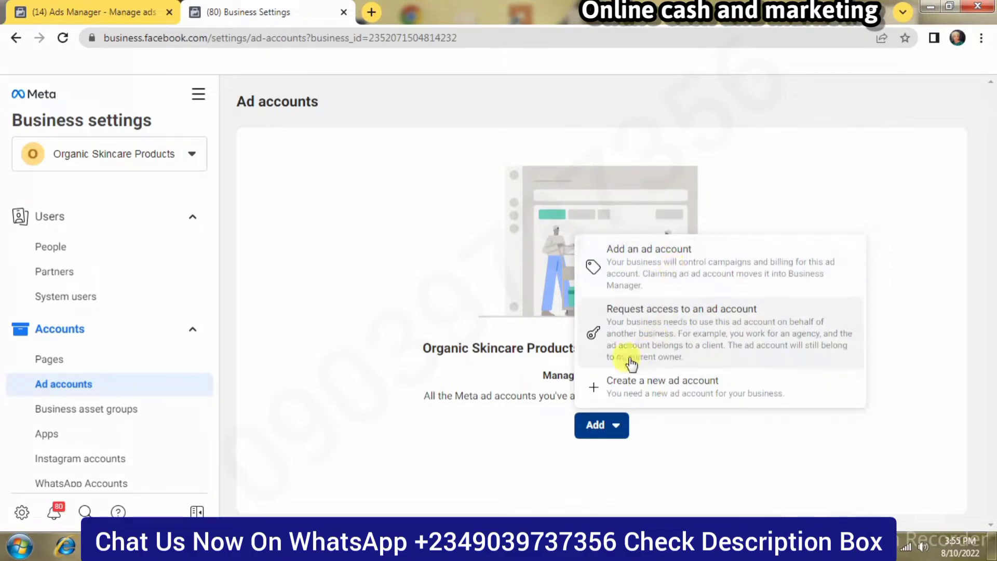
Choose Create a new ad account and enter the new account's name.
{"action": "left_click", "coordinate": [663, 387]}
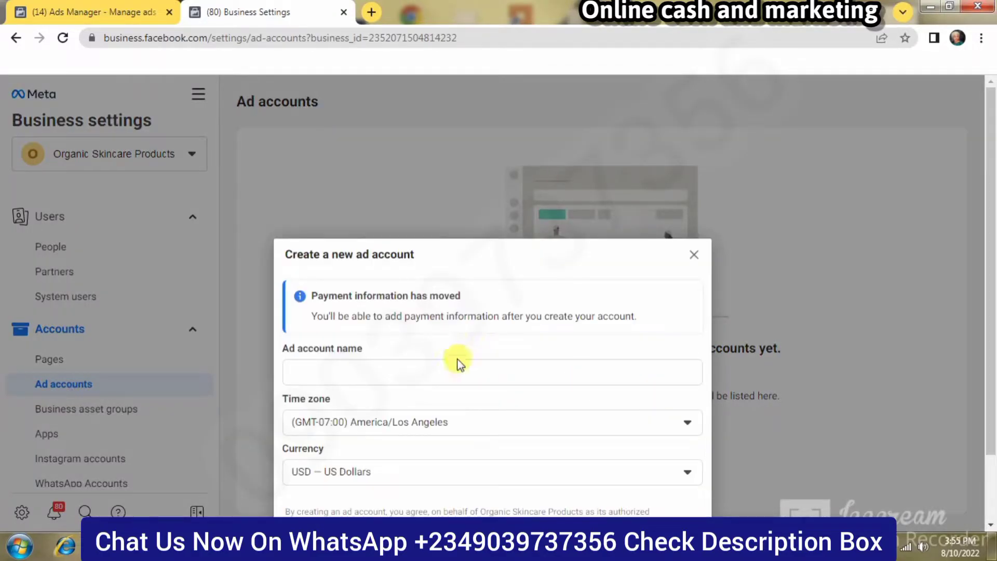
{"action": "left_click", "coordinate": [423, 374]}
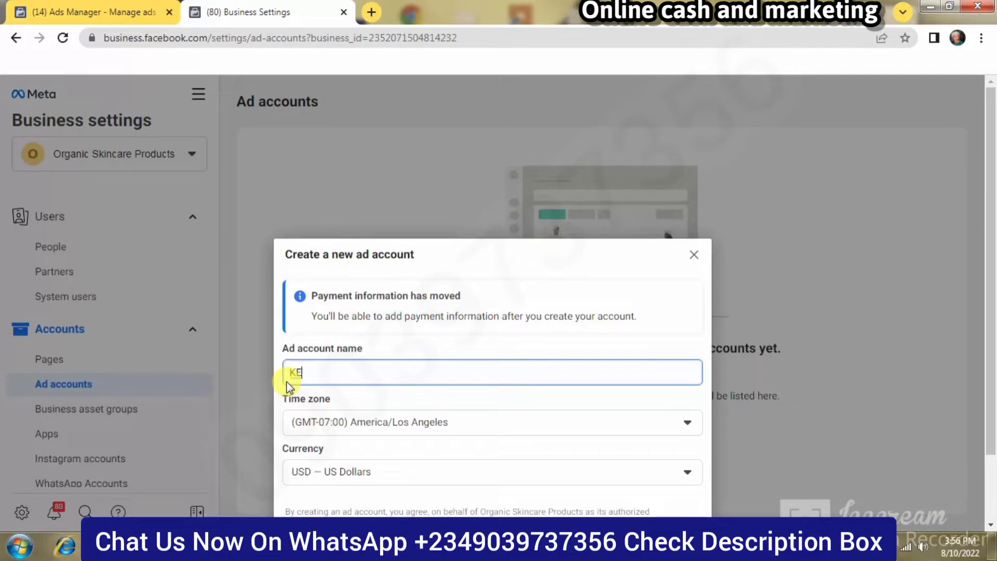
{"action": "type", "text": "y Ng"}
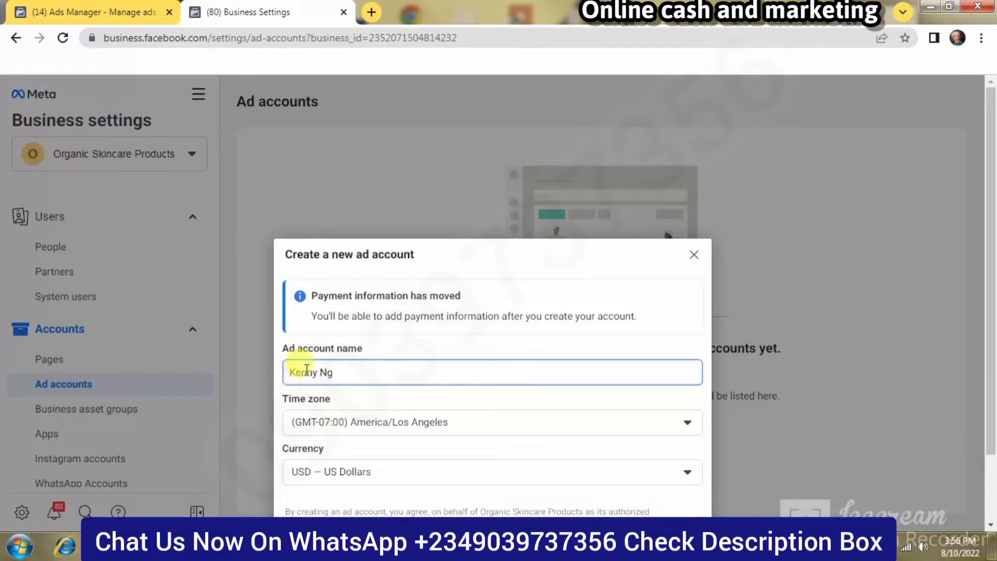
{"action": "left_click", "coordinate": [424, 331]}
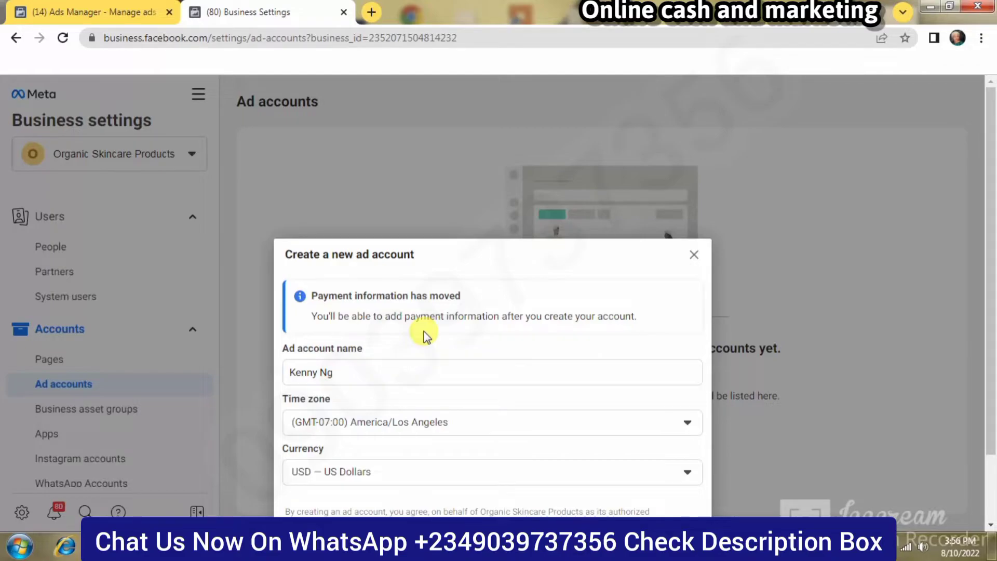
{"action": "scroll", "coordinate": [424, 332], "scroll_direction": "down", "scroll_amount": 1}
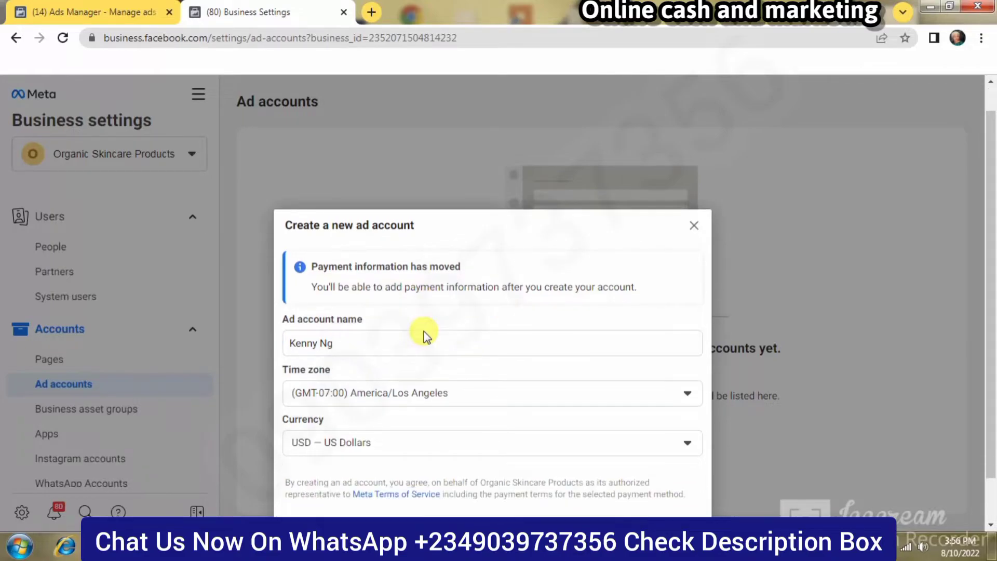
Set the ad account's time zone to (GMT+01:00) Africa/Lagos.
{"action": "left_click", "coordinate": [433, 396]}
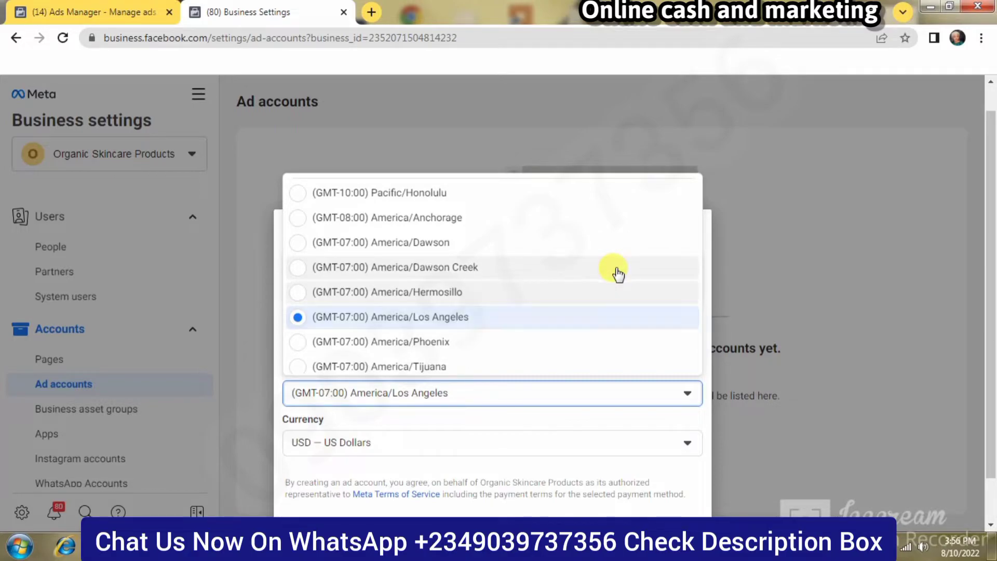
{"action": "scroll", "coordinate": [618, 274], "scroll_direction": "down", "scroll_amount": 10}
{"action": "scroll", "coordinate": [618, 274], "scroll_direction": "up", "scroll_amount": 3}
{"action": "scroll", "coordinate": [618, 274], "scroll_direction": "up", "scroll_amount": 10}
{"action": "scroll", "coordinate": [618, 274], "scroll_direction": "up", "scroll_amount": 8}
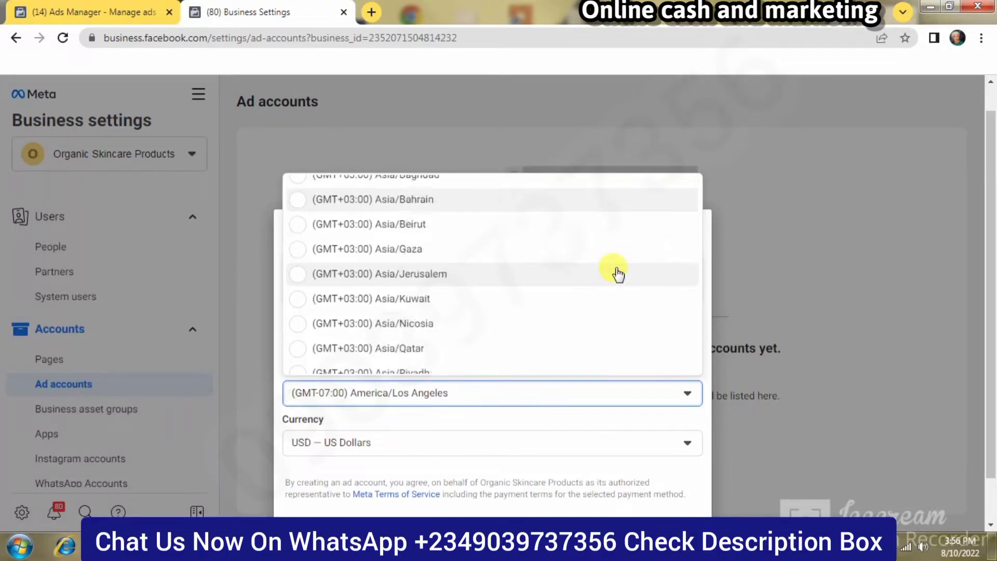
{"action": "scroll", "coordinate": [617, 274], "scroll_direction": "up", "scroll_amount": 1}
{"action": "scroll", "coordinate": [618, 274], "scroll_direction": "up", "scroll_amount": 6}
{"action": "scroll", "coordinate": [618, 274], "scroll_direction": "up", "scroll_amount": 8}
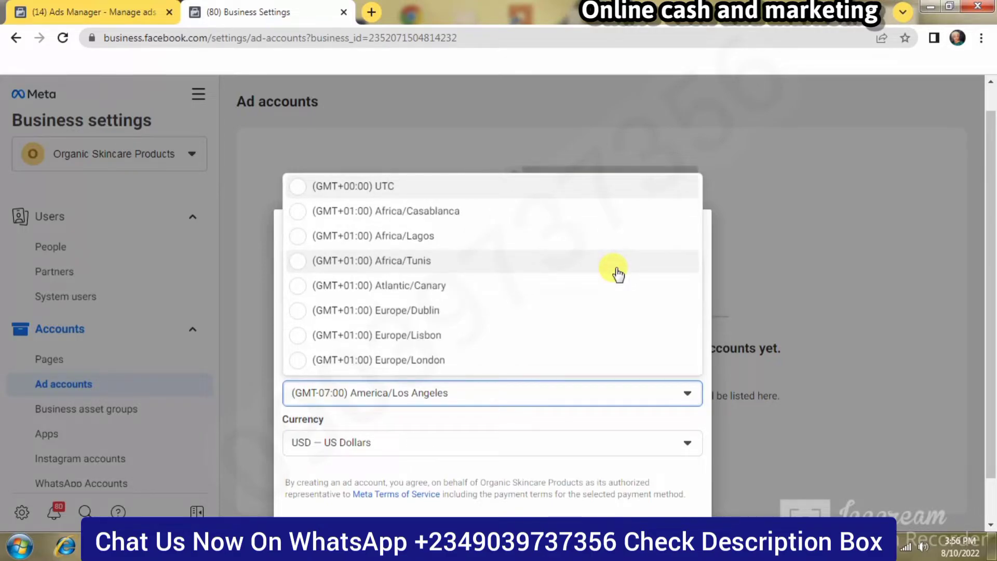
{"action": "left_click", "coordinate": [484, 241]}
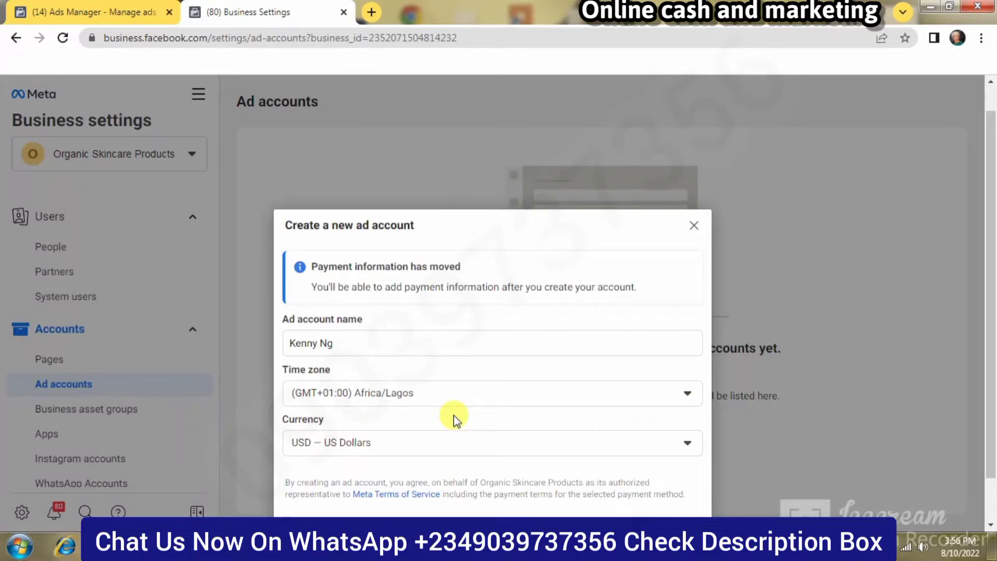
Set the account currency to NGN – Nigerian Naira.
{"action": "left_click", "coordinate": [472, 443]}
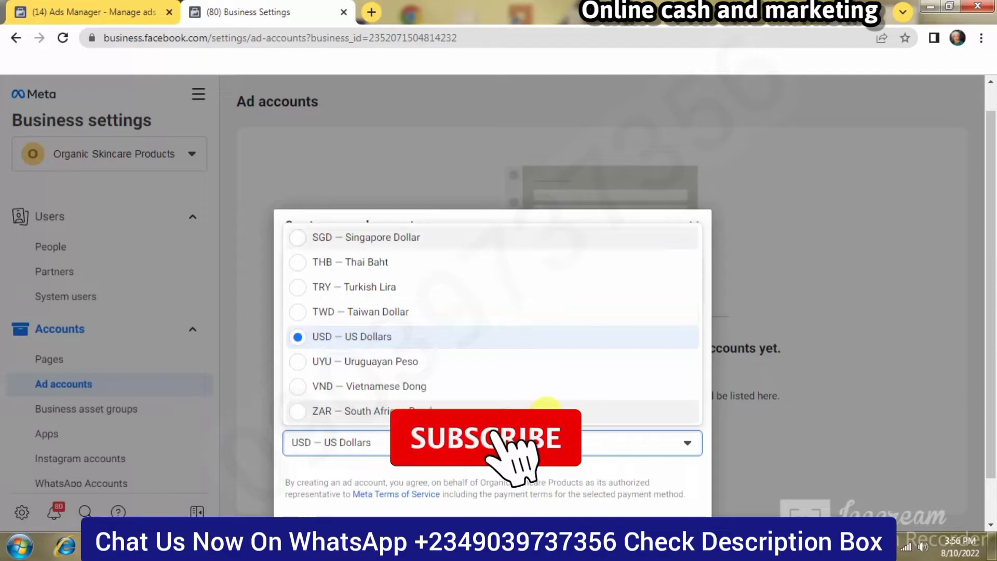
{"action": "scroll", "coordinate": [548, 415], "scroll_direction": "up", "scroll_amount": 5}
{"action": "scroll", "coordinate": [544, 405], "scroll_direction": "up", "scroll_amount": 5}
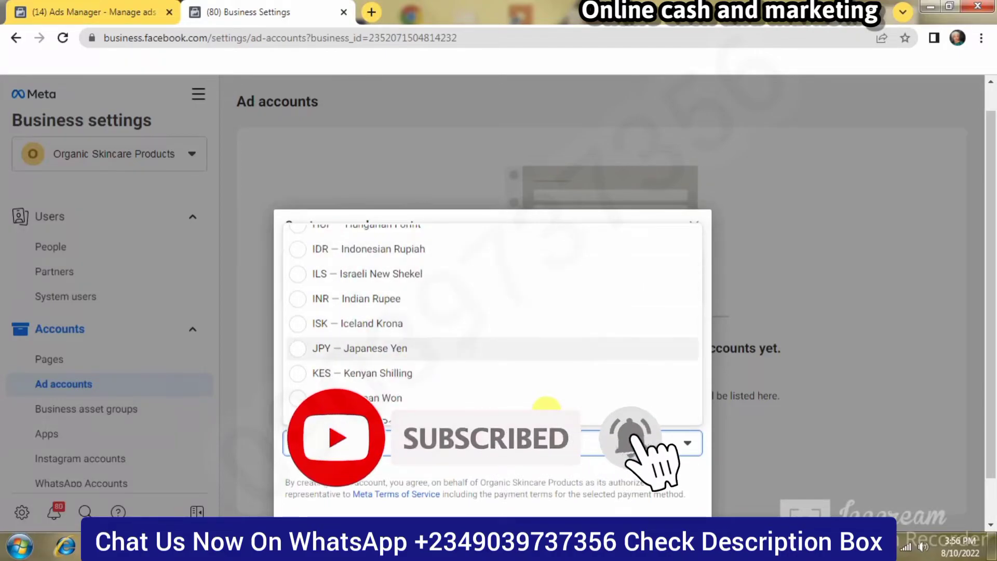
{"action": "scroll", "coordinate": [547, 404], "scroll_direction": "down", "scroll_amount": 3}
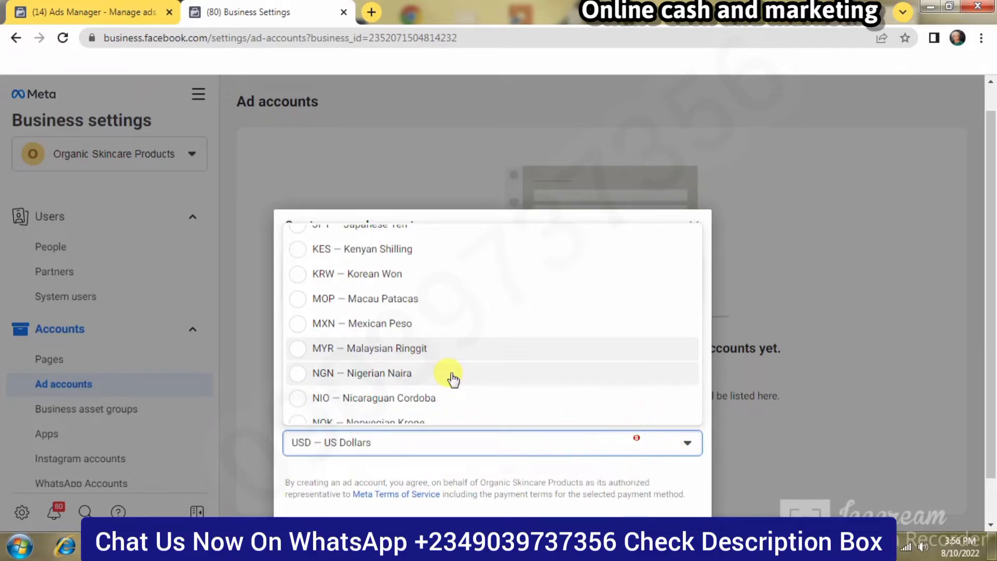
{"action": "left_click", "coordinate": [417, 374]}
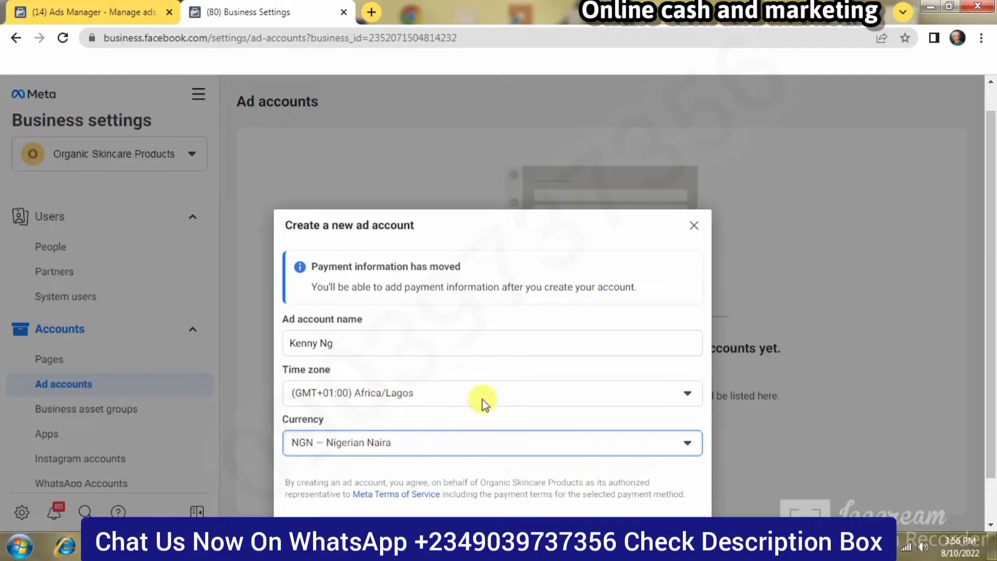
{"action": "left_click", "coordinate": [502, 418]}
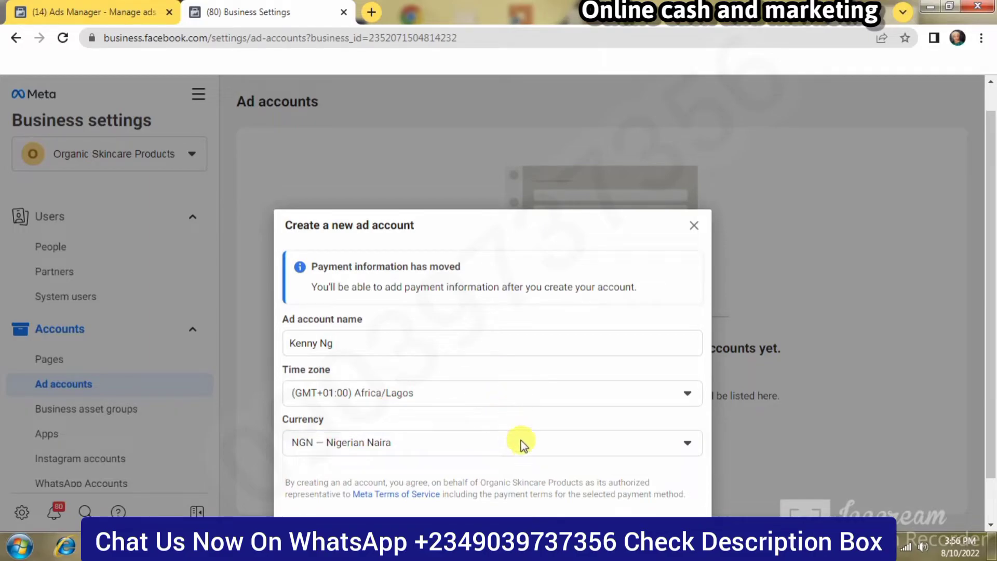
{"action": "scroll", "coordinate": [524, 457], "scroll_direction": "down", "scroll_amount": 1}
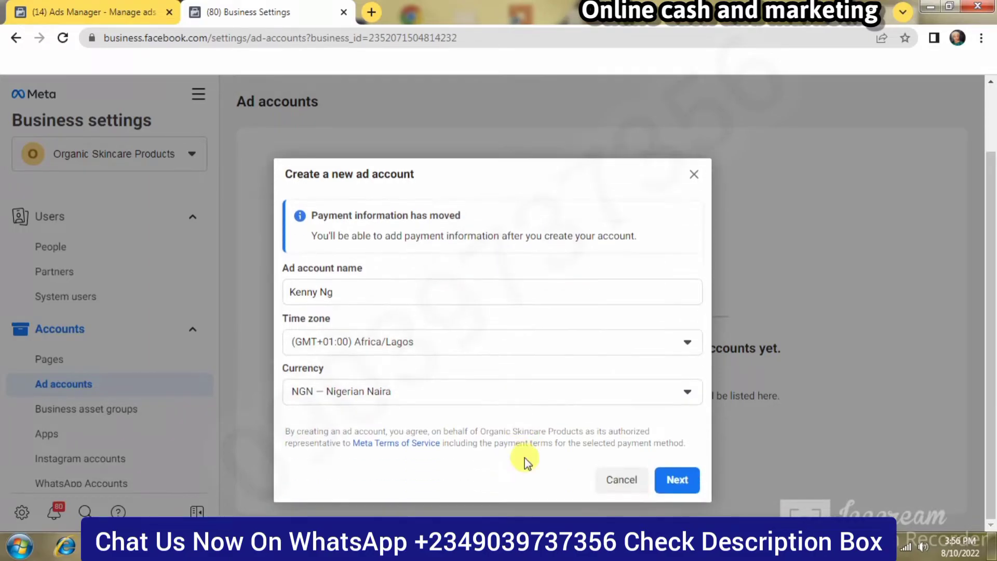
Mark the account as used by My business (Organic Skincare Products) and create it.
{"action": "left_click", "coordinate": [684, 480]}
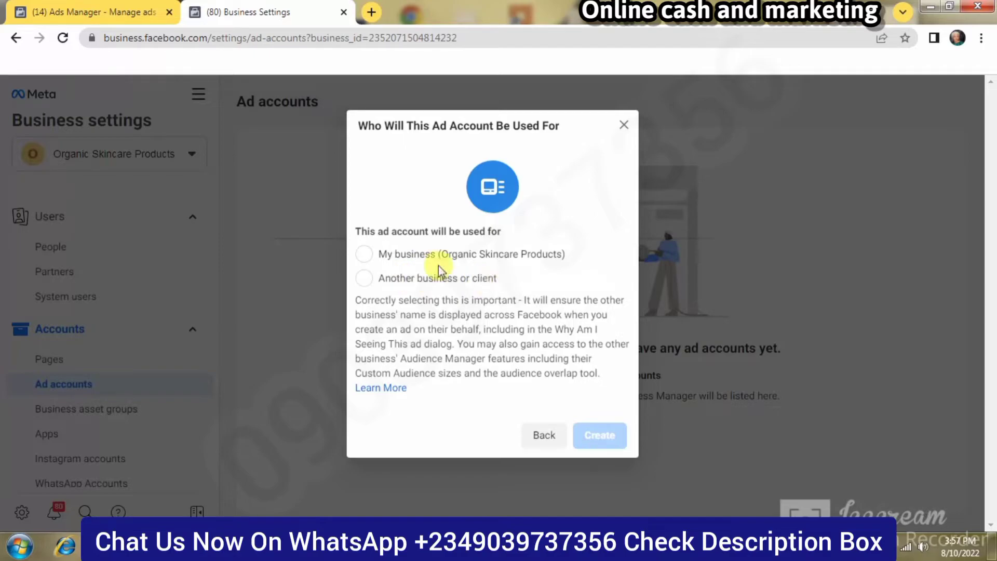
{"action": "left_click", "coordinate": [365, 257]}
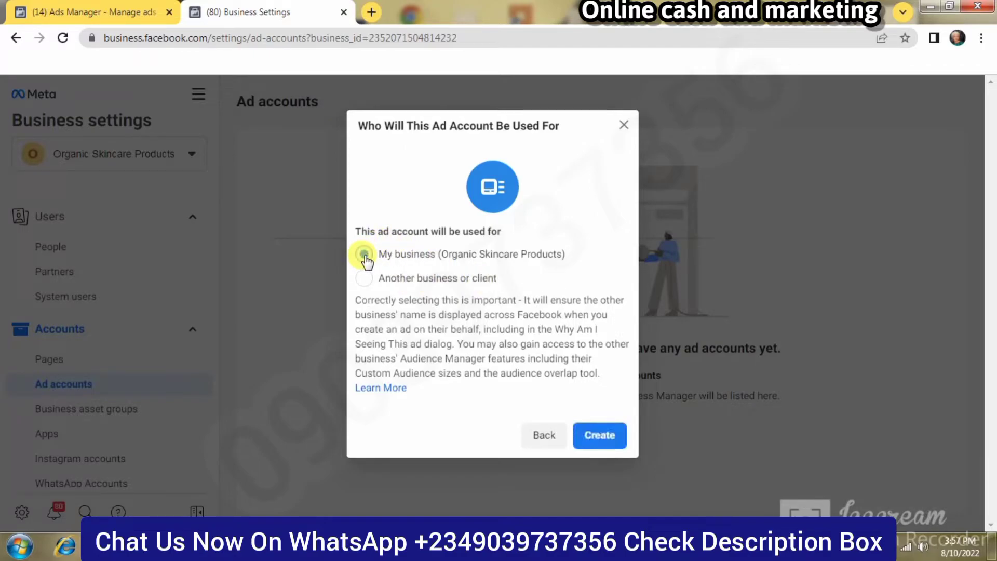
{"action": "left_click", "coordinate": [603, 441]}
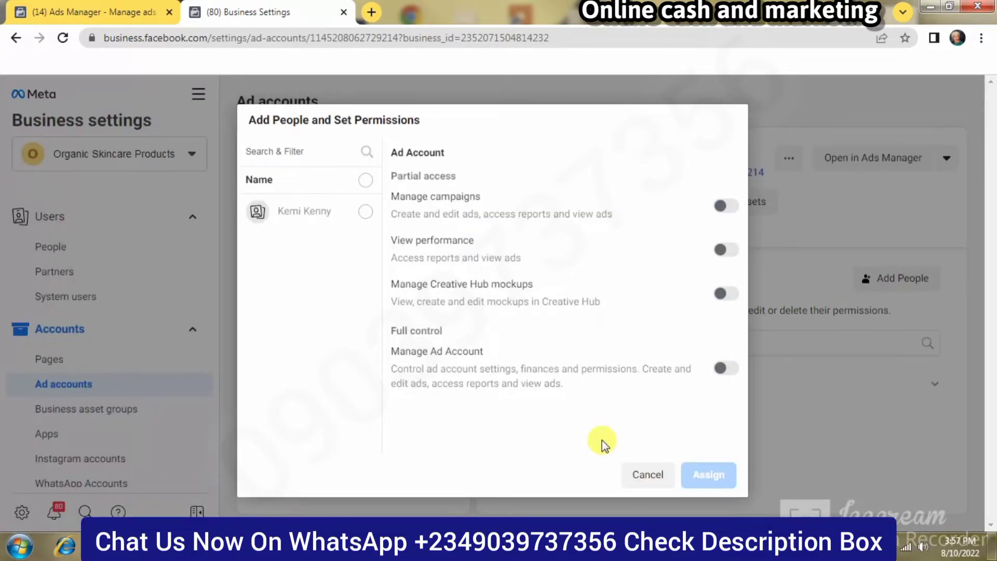
Skip assigning people and adding payment info, confirming the exit to the Ad accounts page.
{"action": "left_click", "coordinate": [649, 474]}
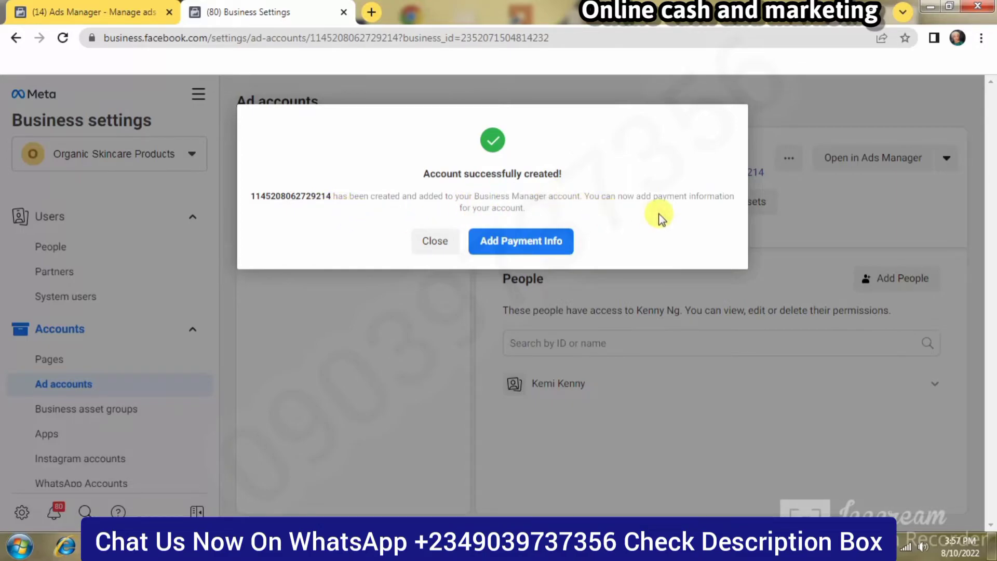
{"action": "left_click", "coordinate": [451, 242]}
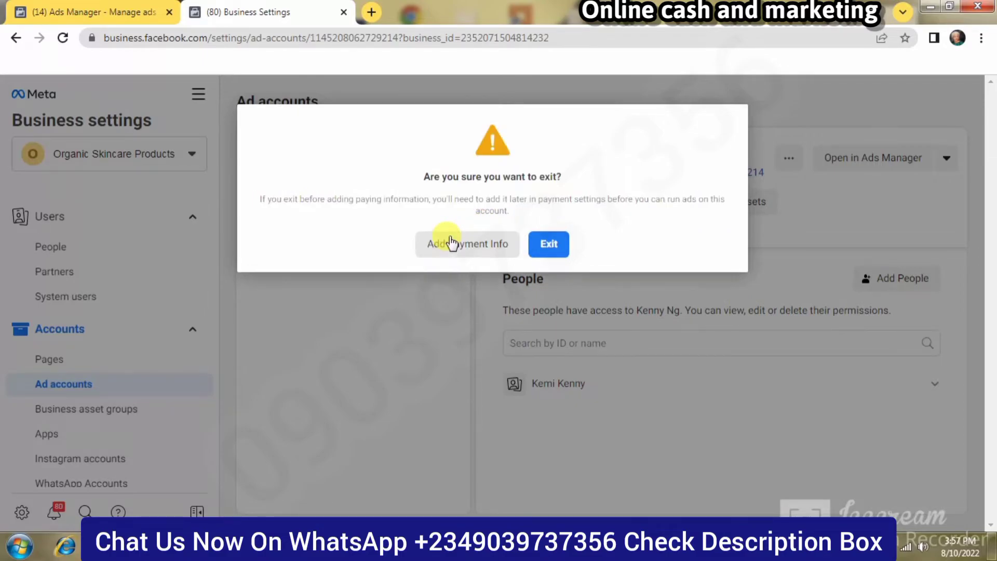
{"action": "left_click", "coordinate": [546, 247]}
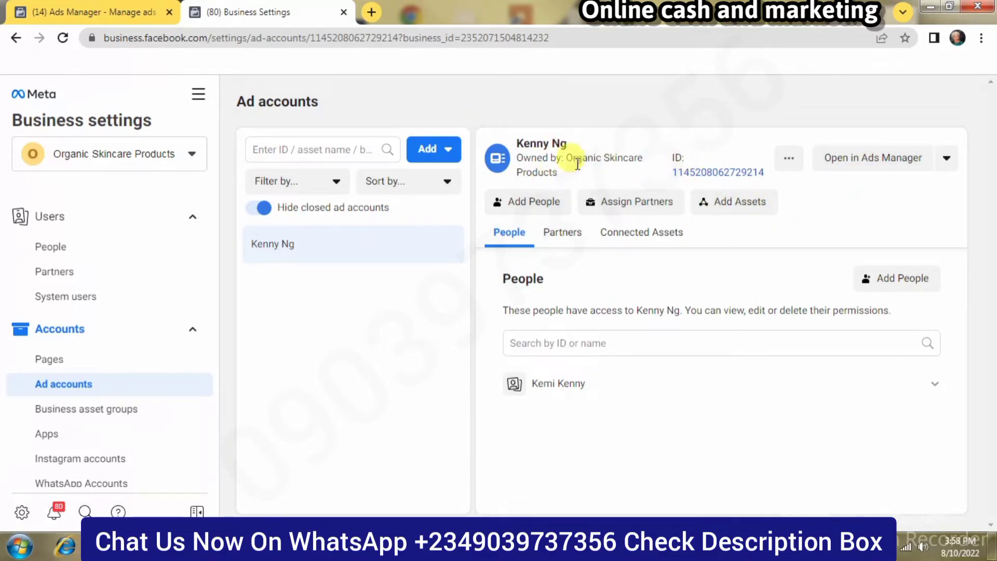
Open the new account in Ads Manager and answer No to the politics/national-issues question.
{"action": "left_click", "coordinate": [860, 166]}
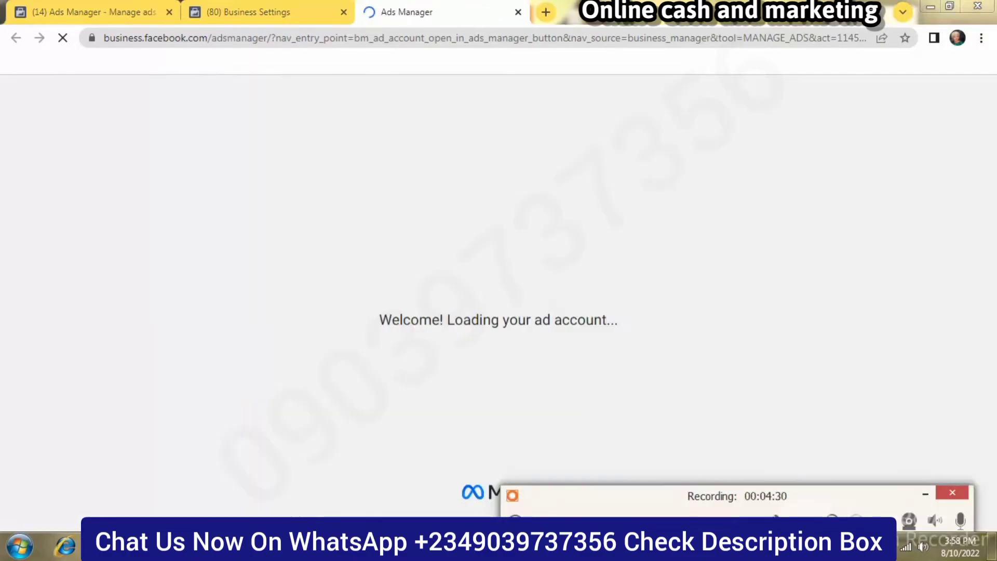
{"action": "left_click", "coordinate": [923, 493]}
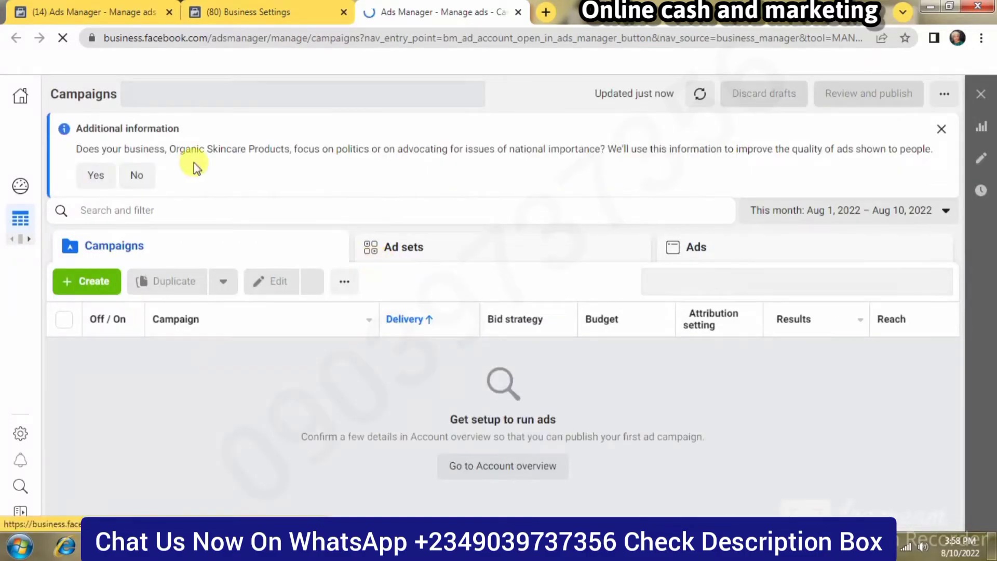
{"action": "left_click", "coordinate": [136, 177]}
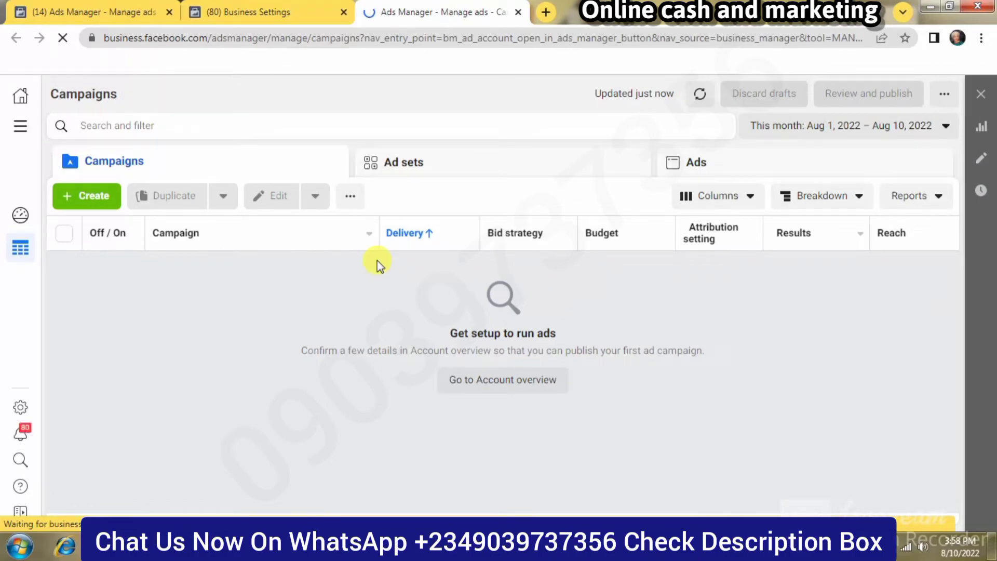
{"action": "left_click", "coordinate": [303, 101]}
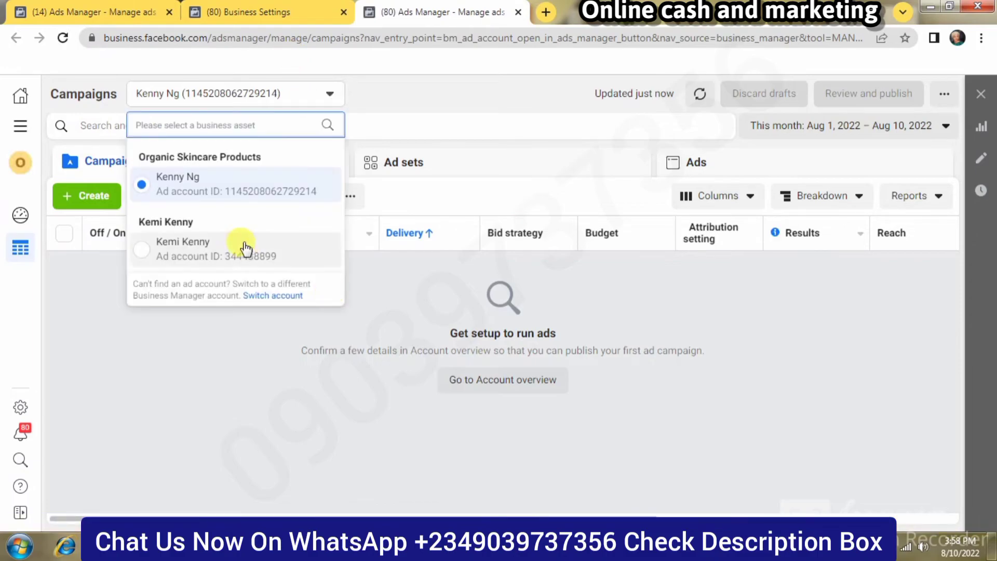